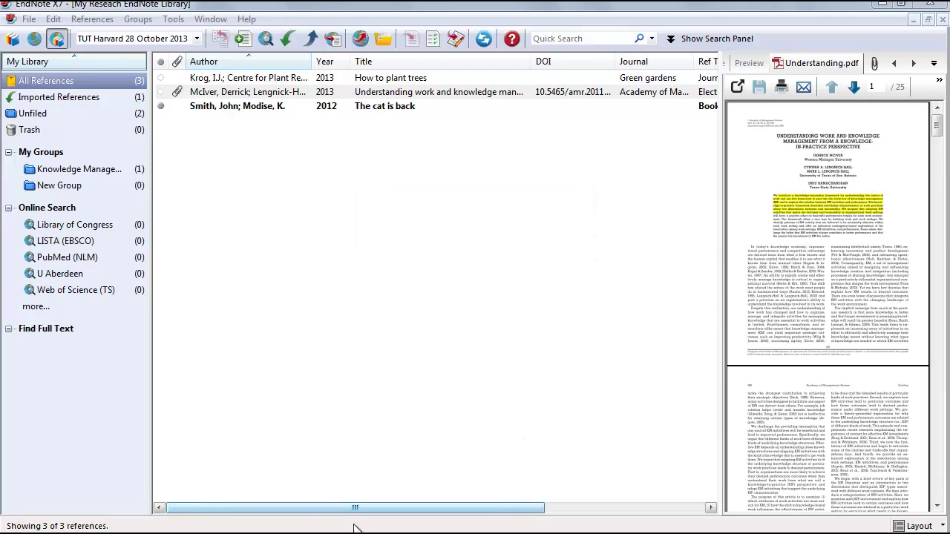
- Switch to the Word document, go to the EndNote library from it, and select the "How to plant trees" reference
mouse_move(341, 533)
left_click(341, 468)
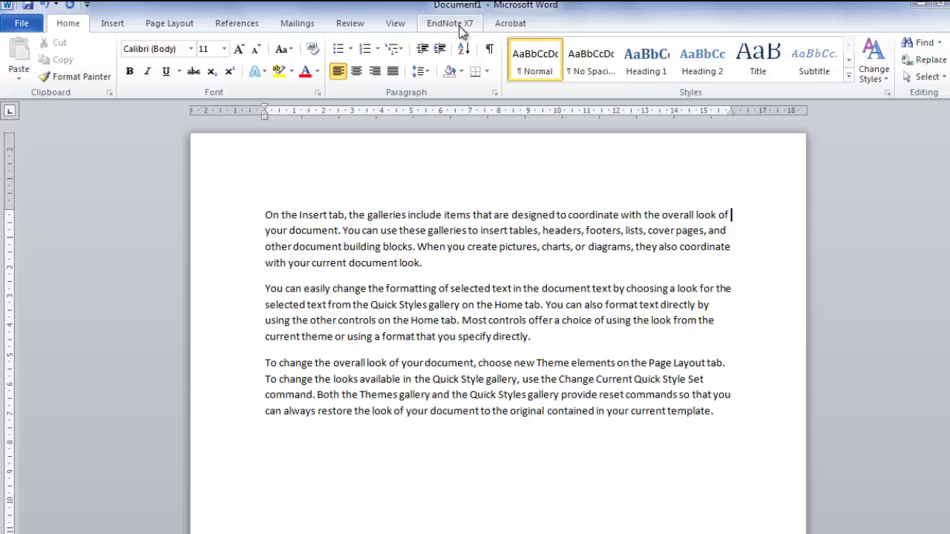
left_click(698, 38)
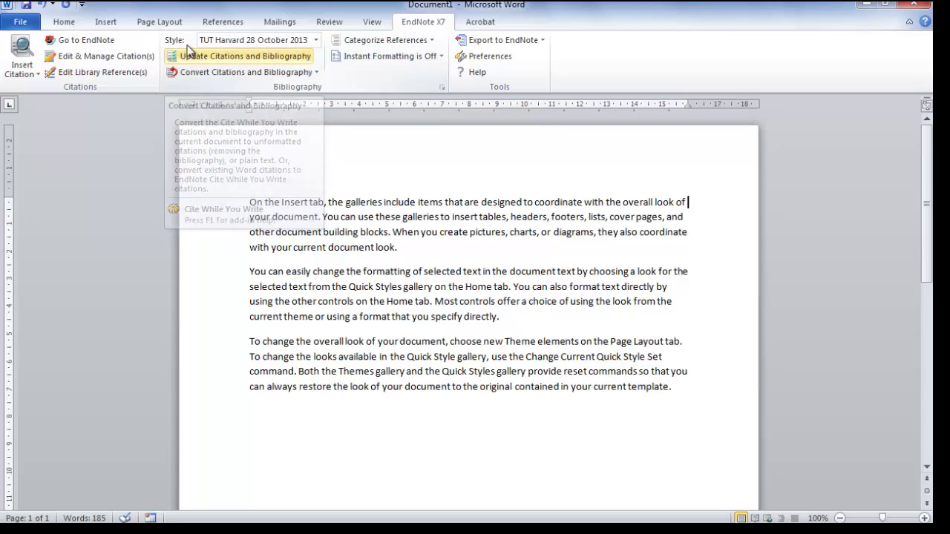
left_click(95, 39)
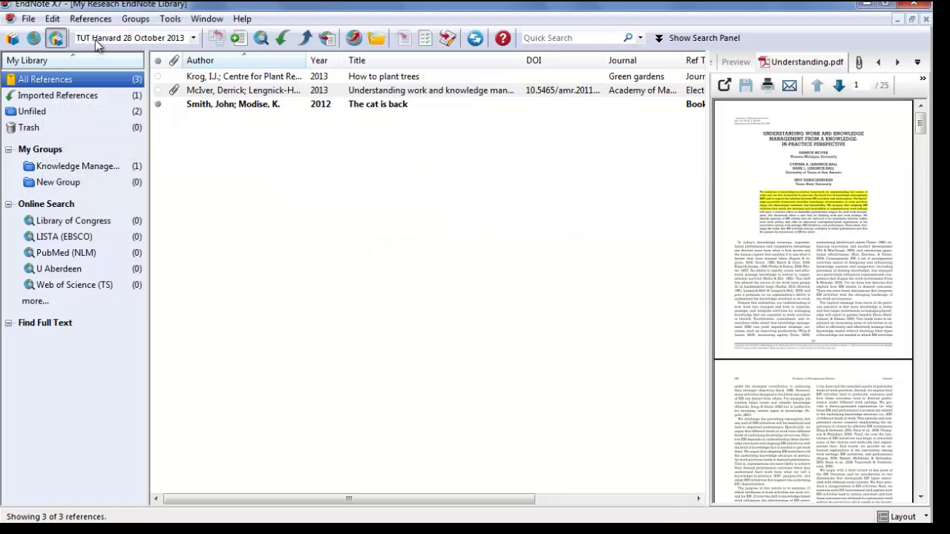
left_click(216, 81)
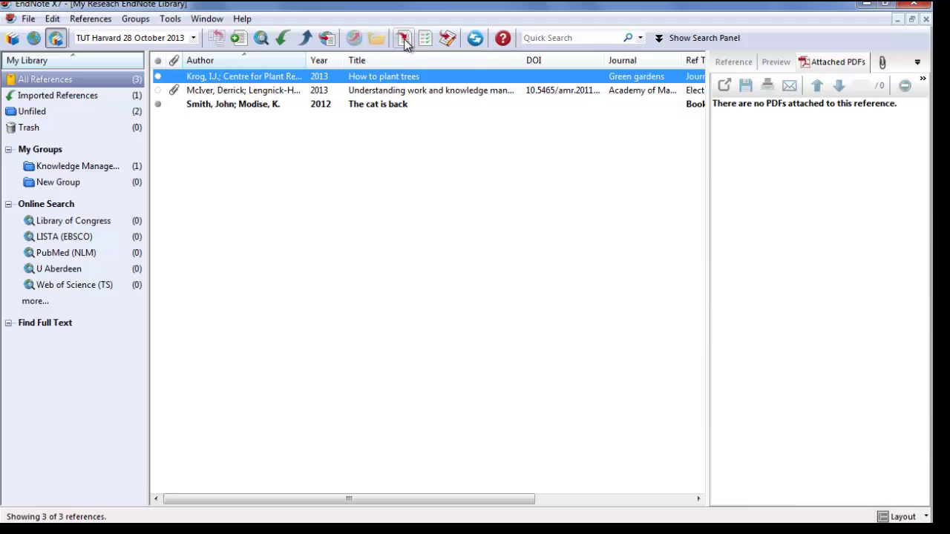
- Return to Word, insert the selected reference as a citation after "overall look of", and check its entry in the reference list
left_click(447, 41)
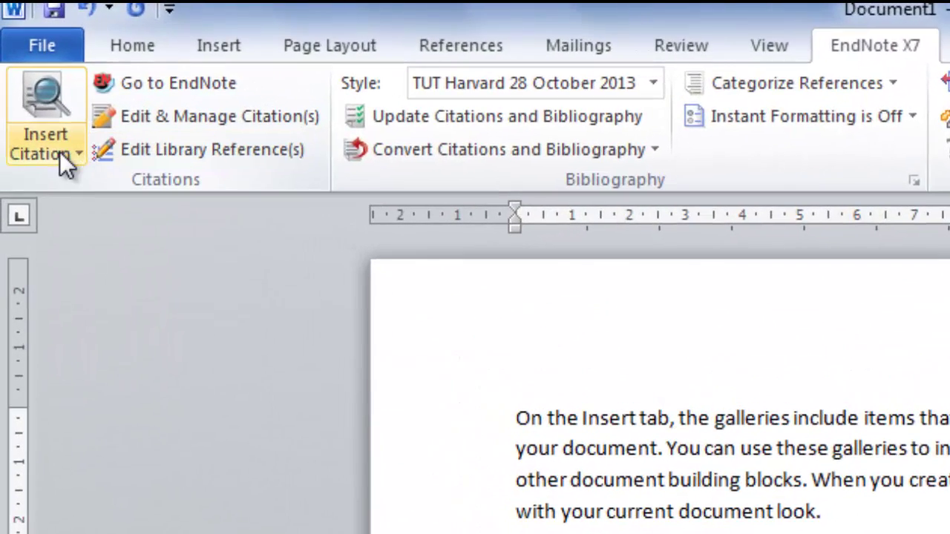
left_click(71, 156)
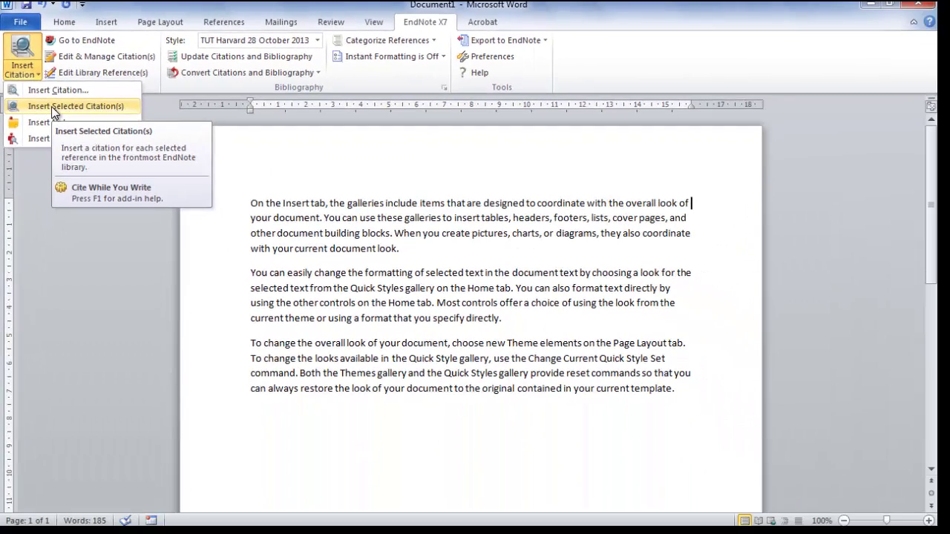
left_click(51, 106)
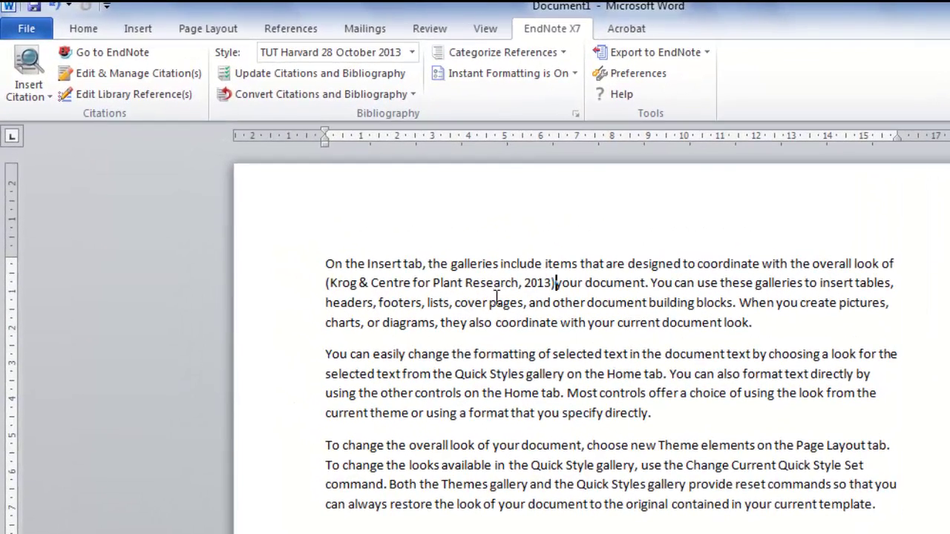
left_click_drag(556, 284, 439, 291)
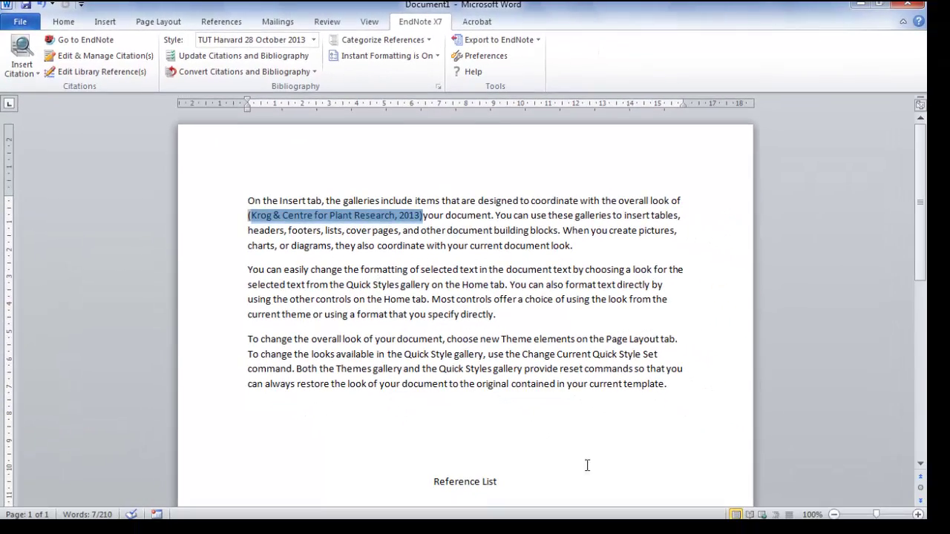
left_click(370, 339)
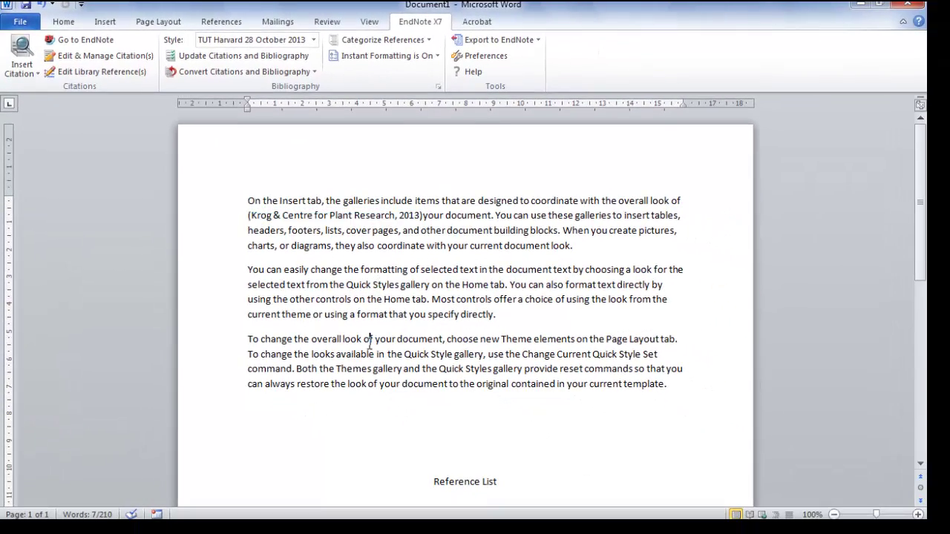
scroll(363, 381, "down", 4)
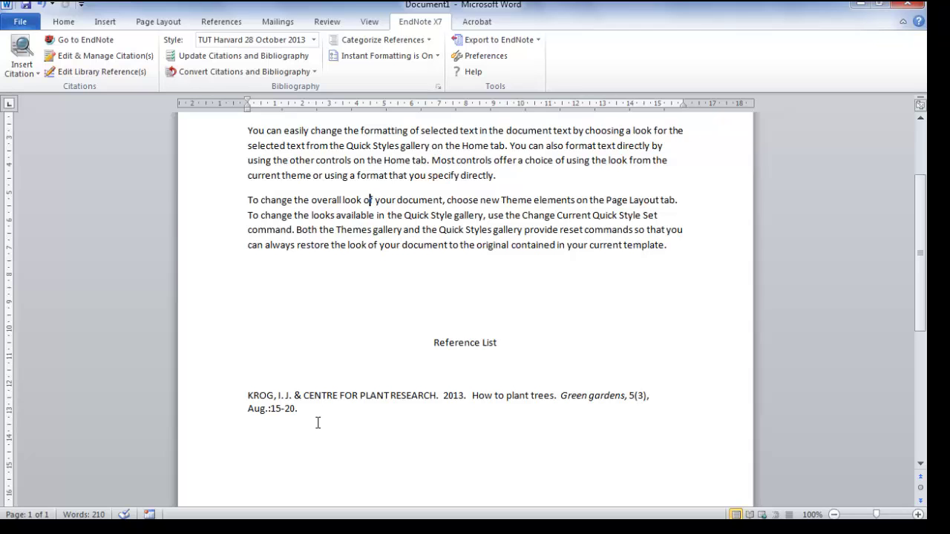
- Add the words "According to" at the start of the second paragraph
scroll(318, 422, "up", 4)
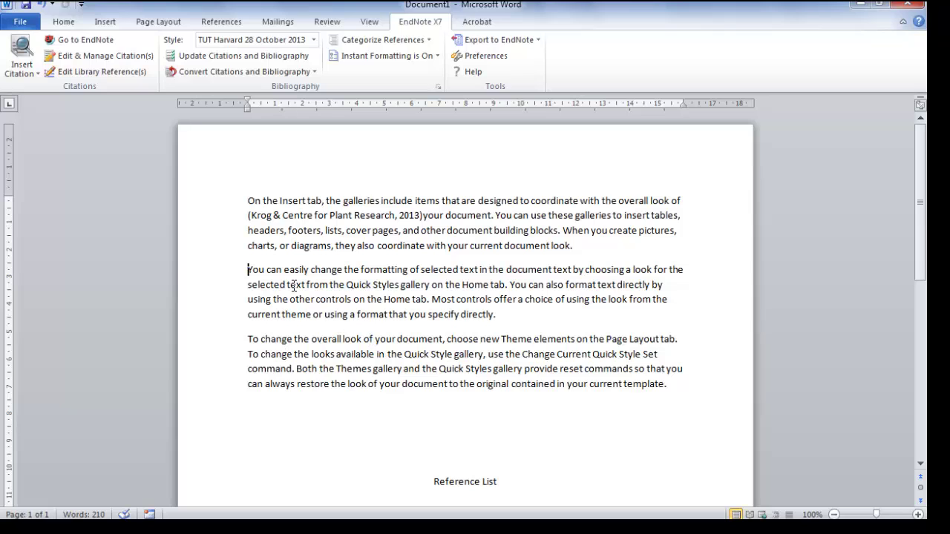
type("According")
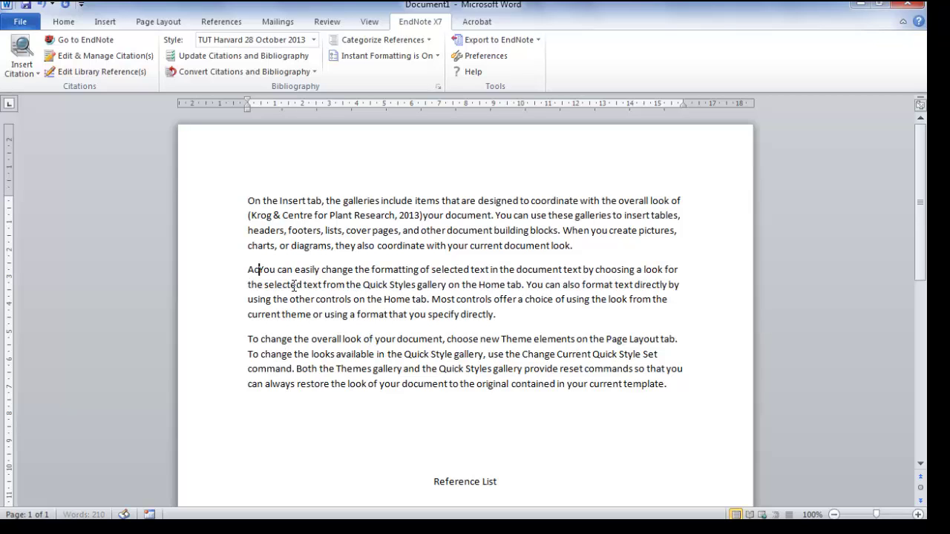
type(" to")
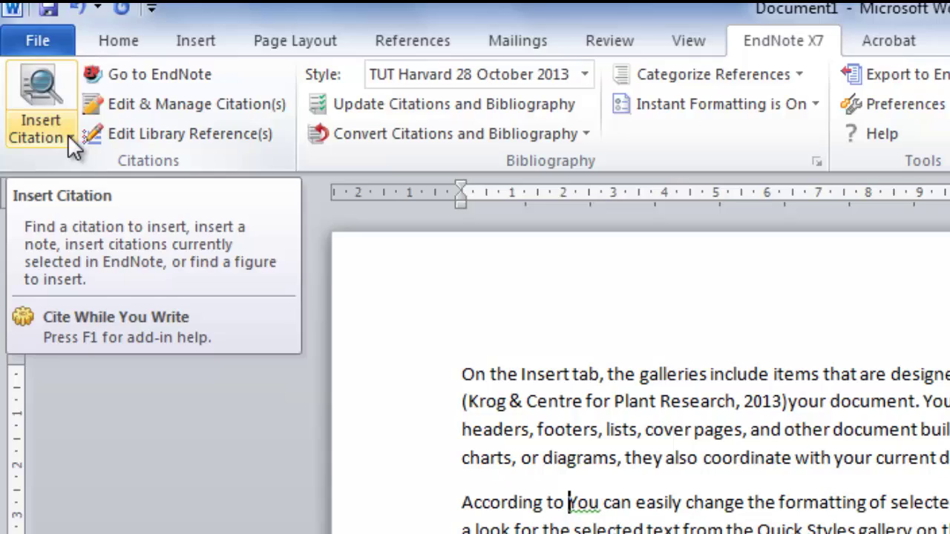
- Find the book "The cat is back" by its first author's surname and insert its citation after "According to"
left_click(68, 136)
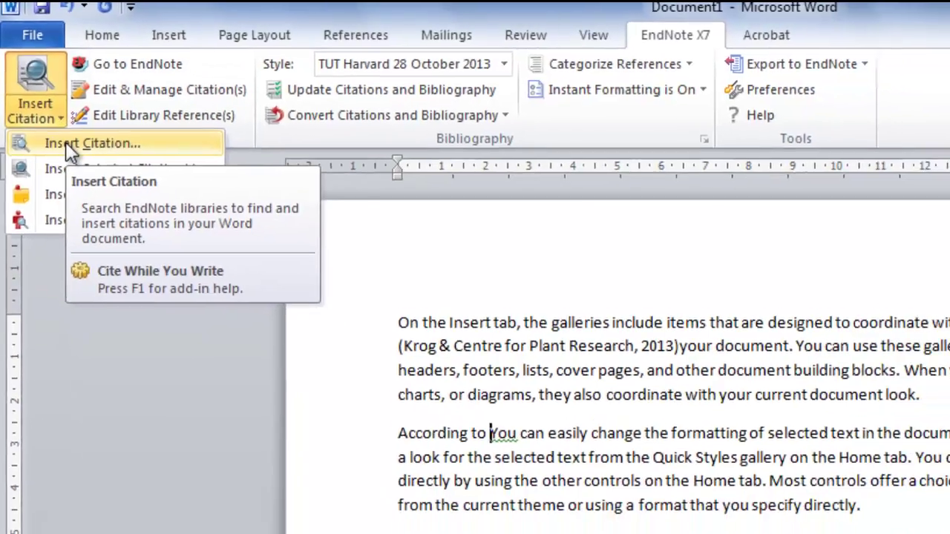
left_click(76, 164)
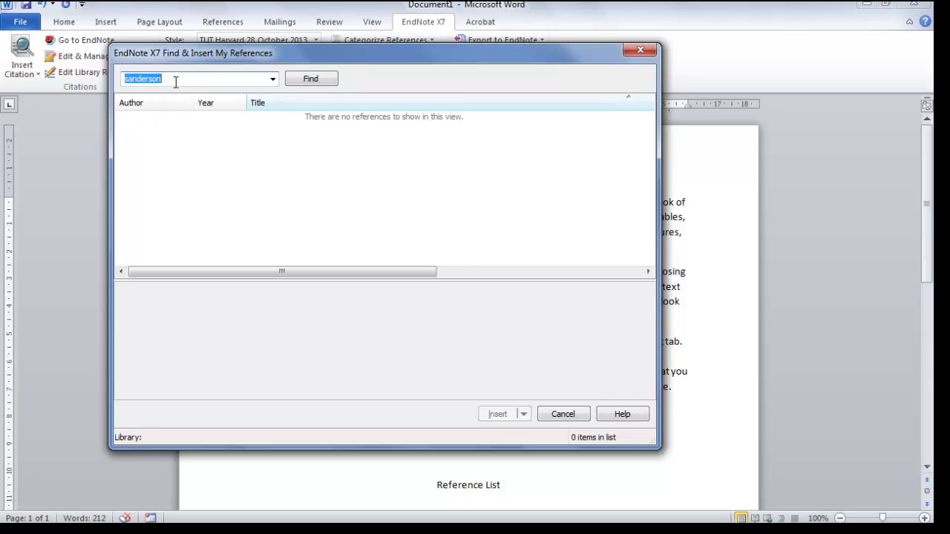
type("smith")
left_click(303, 79)
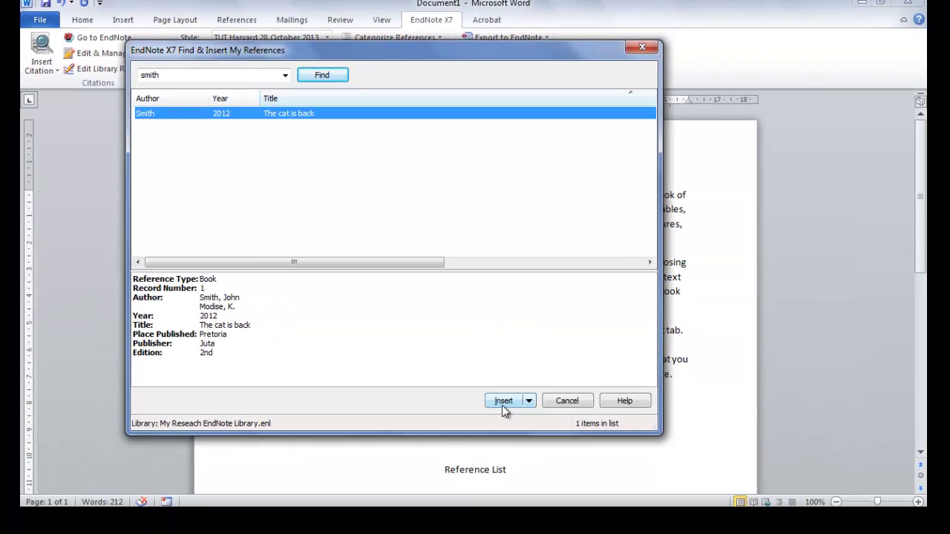
left_click(502, 404)
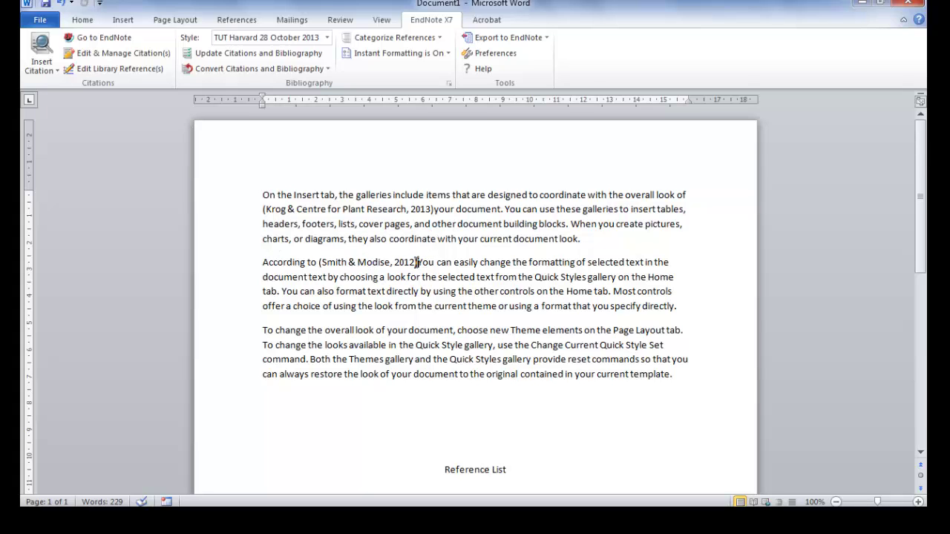
- Check the new reference list entry and change the second paragraph's citation formatting to "Display as: Author (Year)"
scroll(417, 262, "down", 4)
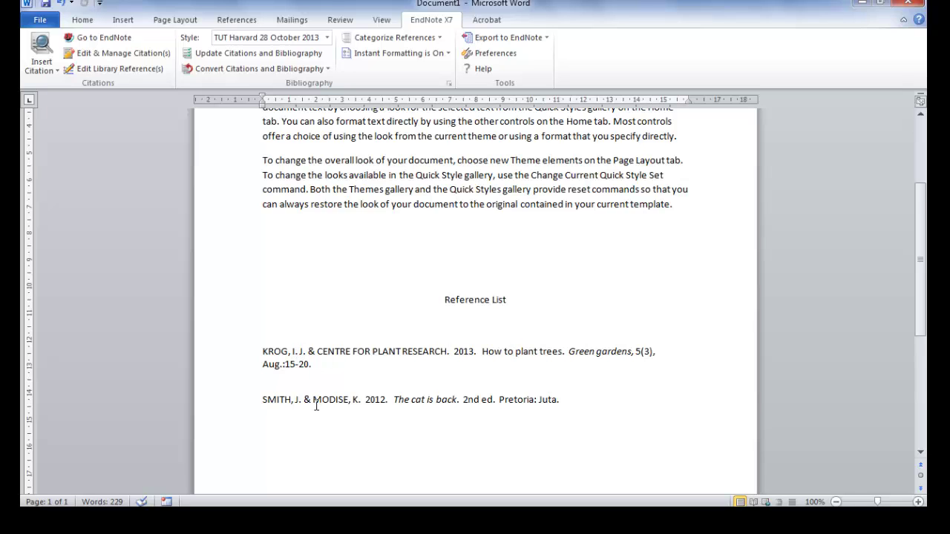
scroll(316, 404, "up", 2)
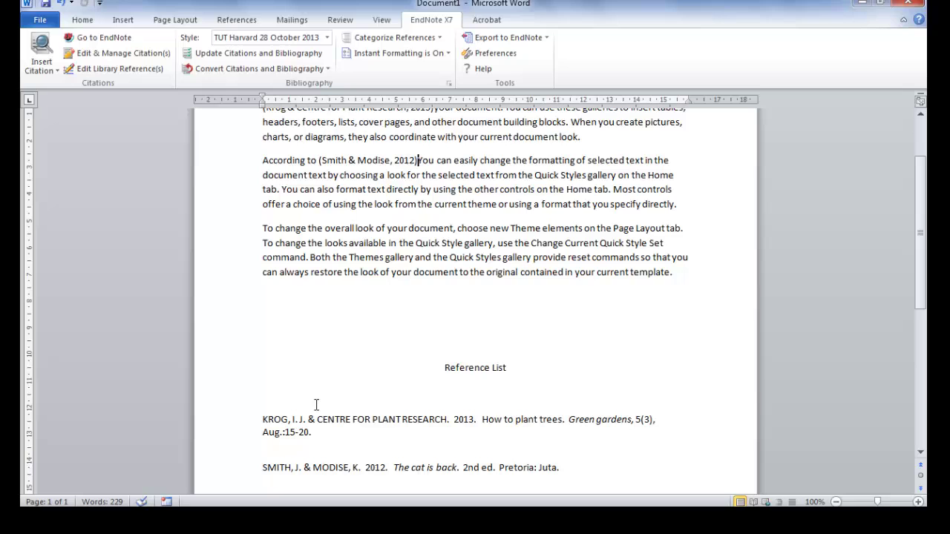
scroll(317, 404, "up", 1)
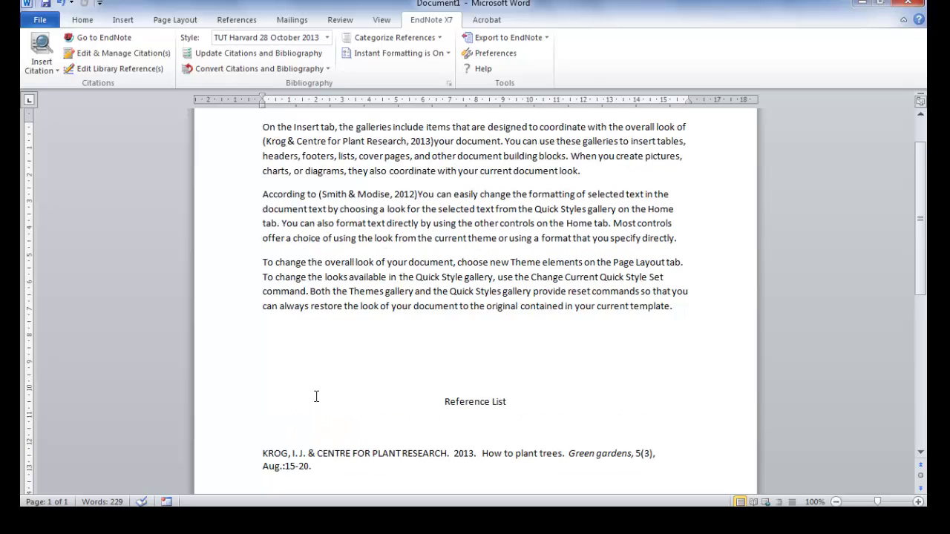
scroll(321, 275, "up", 2)
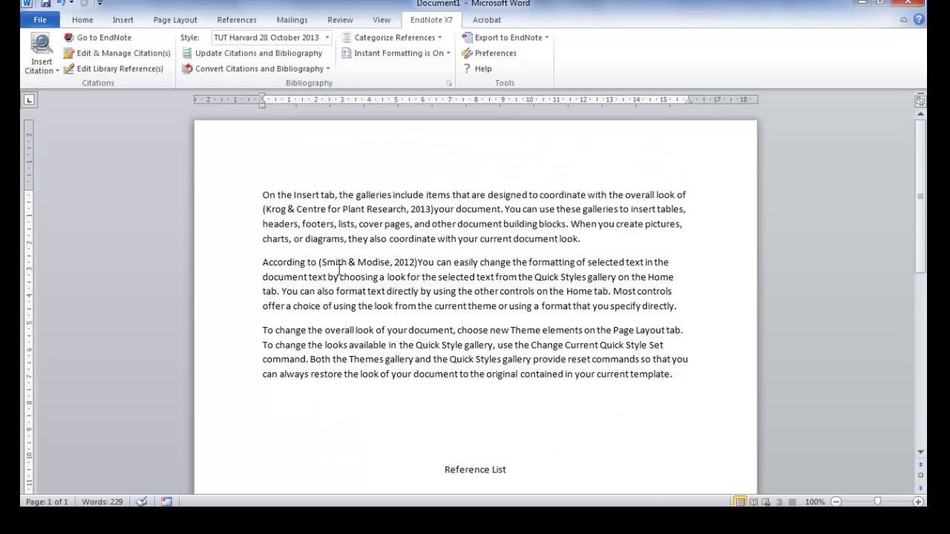
left_click(342, 264)
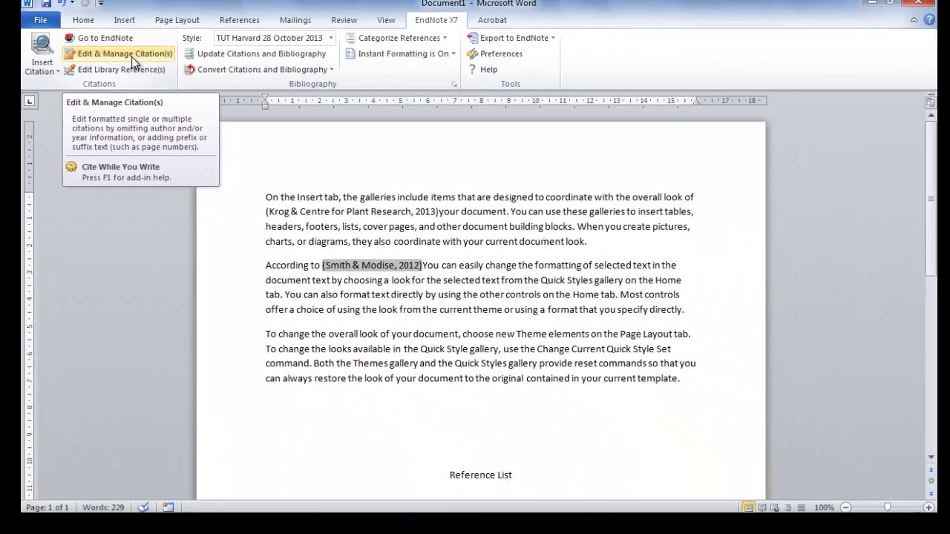
left_click(132, 56)
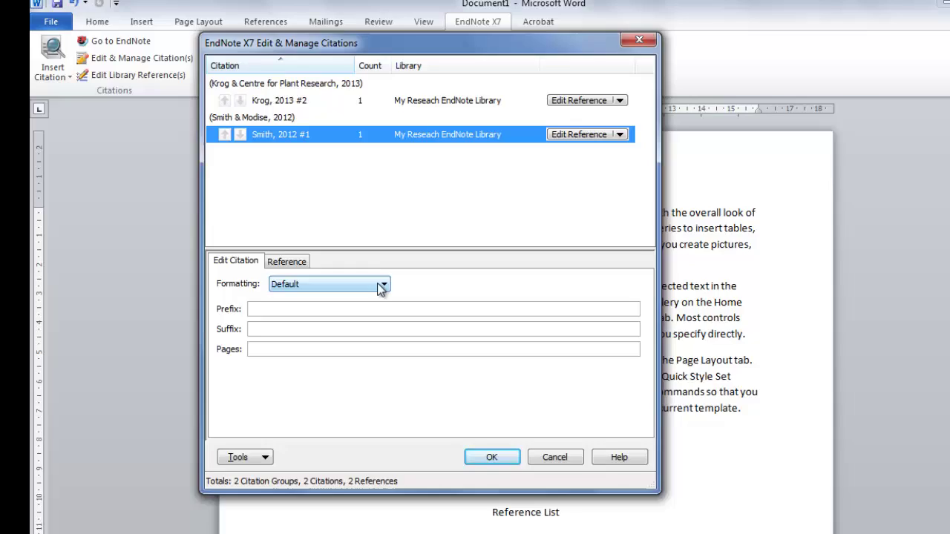
left_click(382, 287)
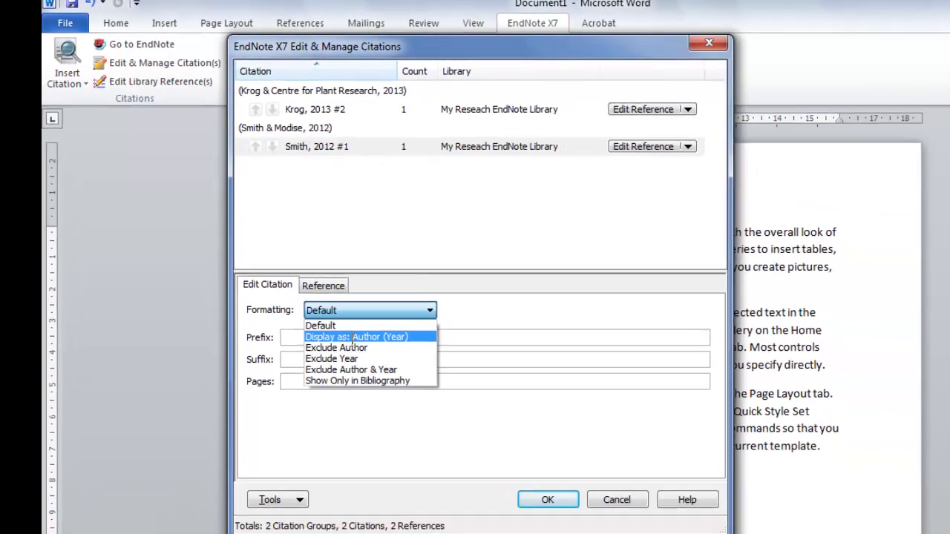
left_click(409, 383)
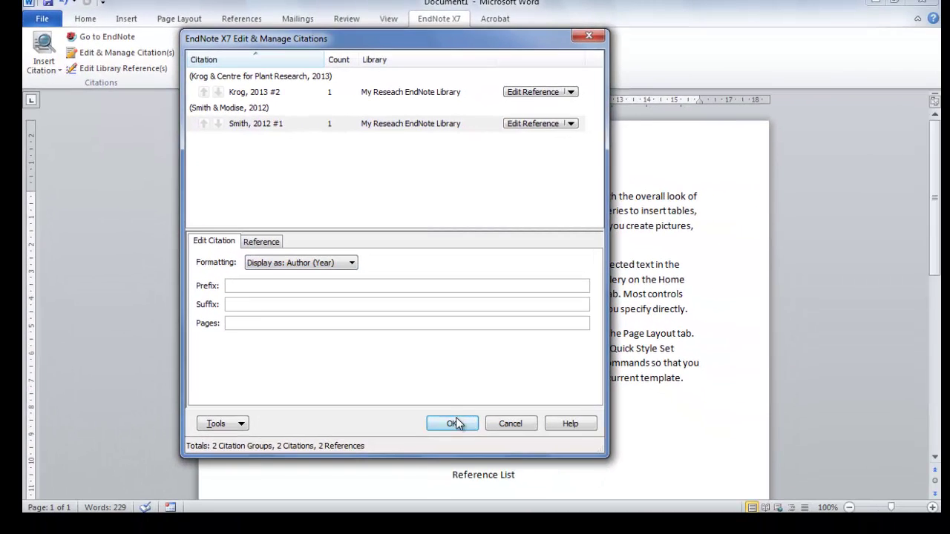
left_click(454, 425)
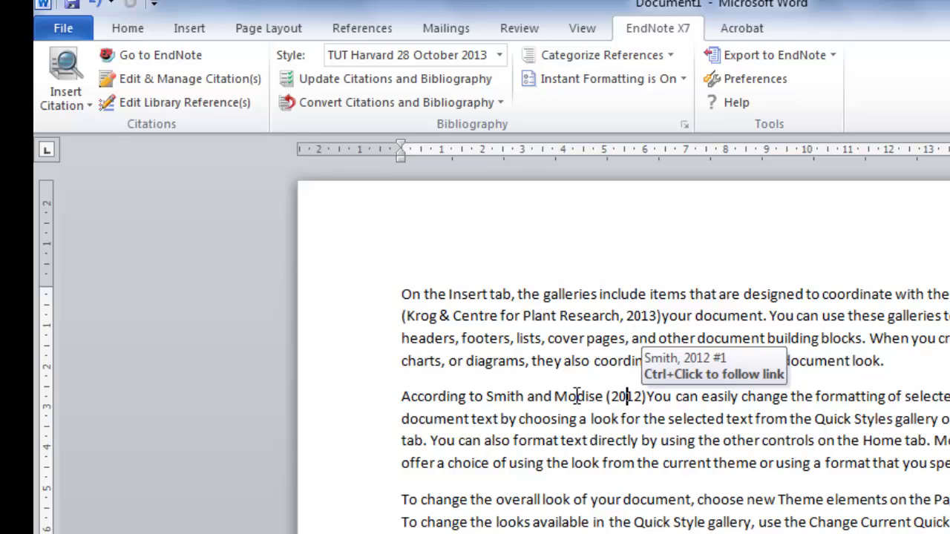
- Add page number 23 to the citation in the second paragraph
right_click(577, 396)
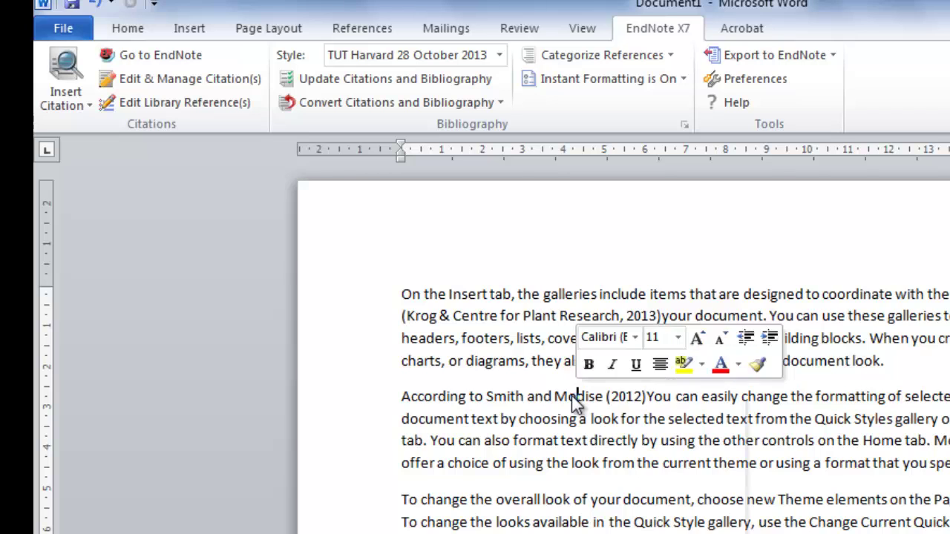
left_click(639, 512)
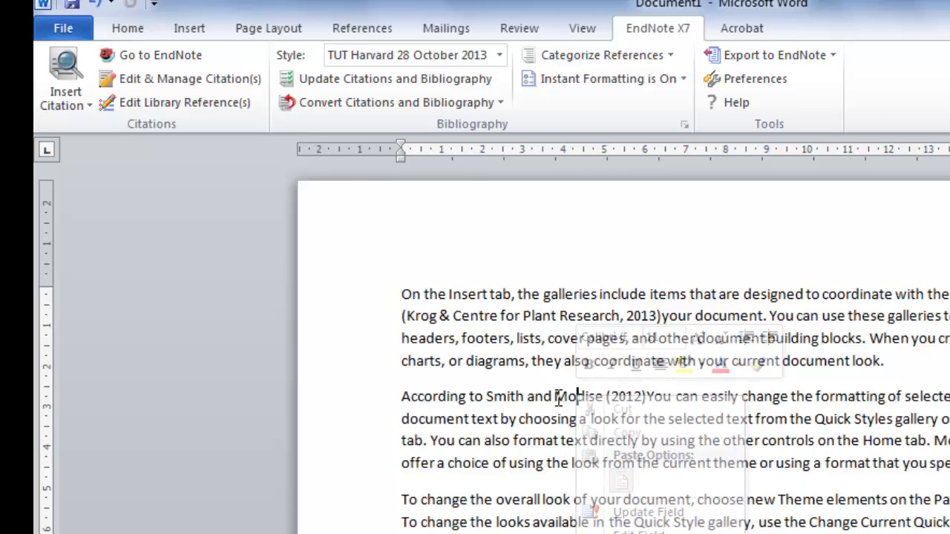
left_click(181, 81)
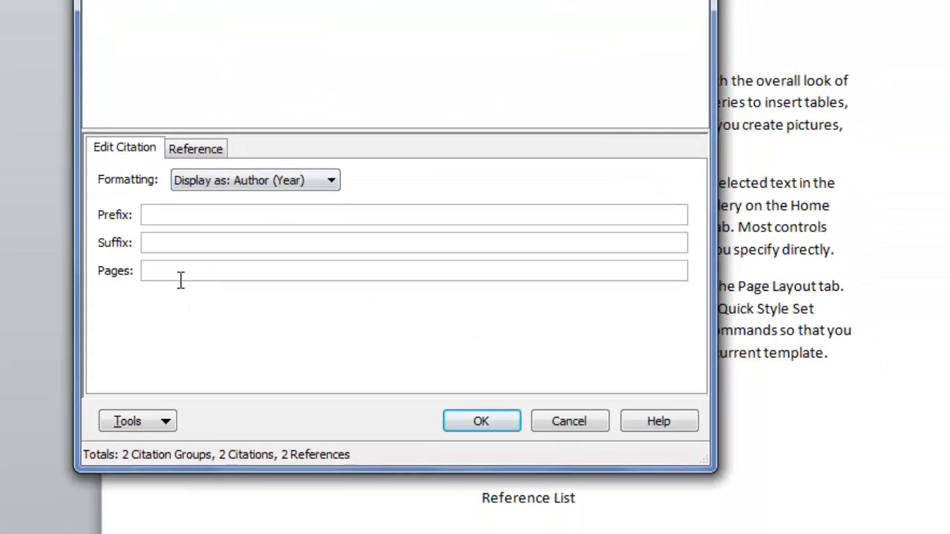
left_click(171, 271)
type("23")
left_click(492, 421)
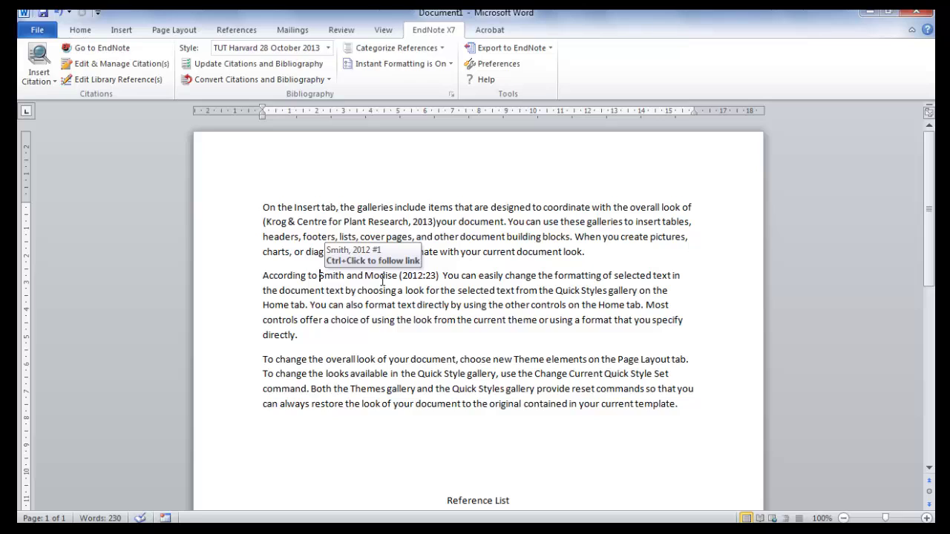
- Open the second paragraph's cited reference in the EndNote library, remove the last letter of the first author's surname, and save the reference
left_click(334, 274)
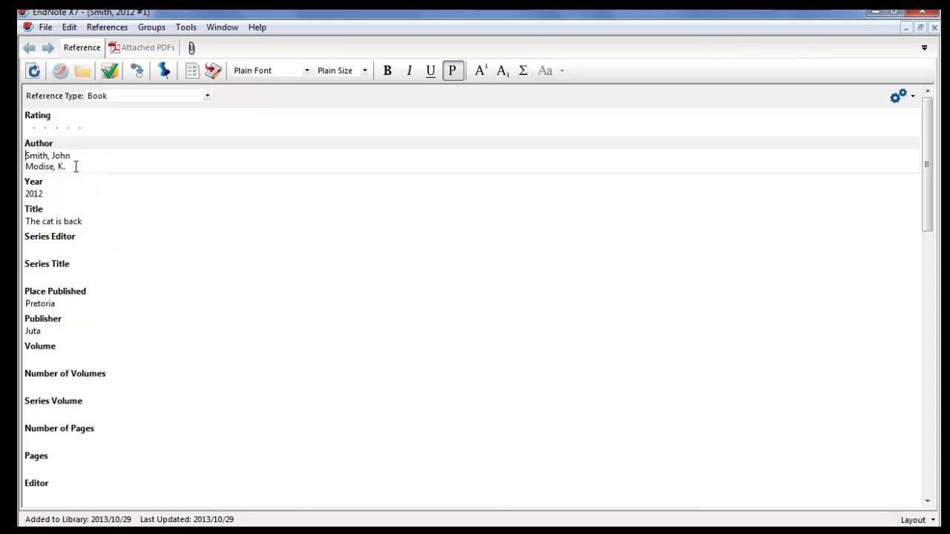
key("Right")
key("Right")
key("Right")
key("Right")
key("Right")
key("BackSpace")
left_click(934, 27)
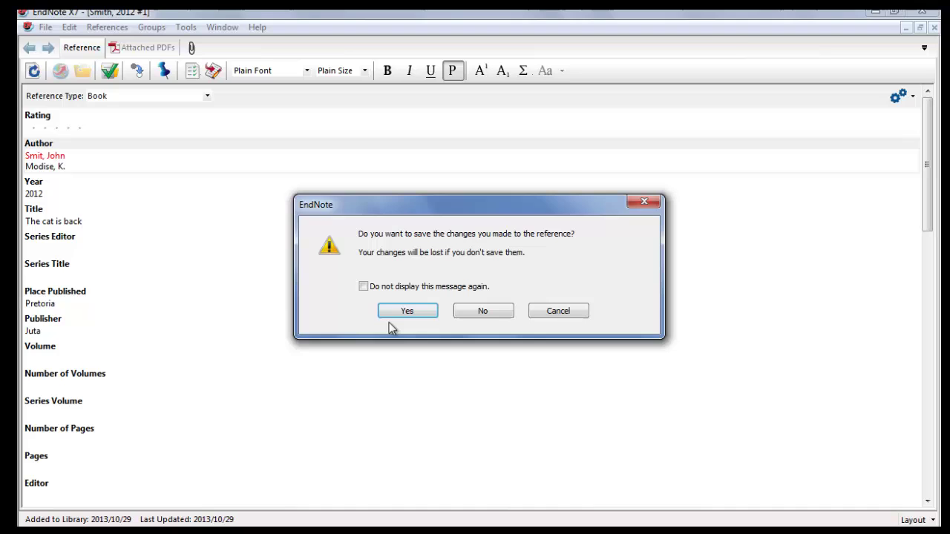
left_click(407, 312)
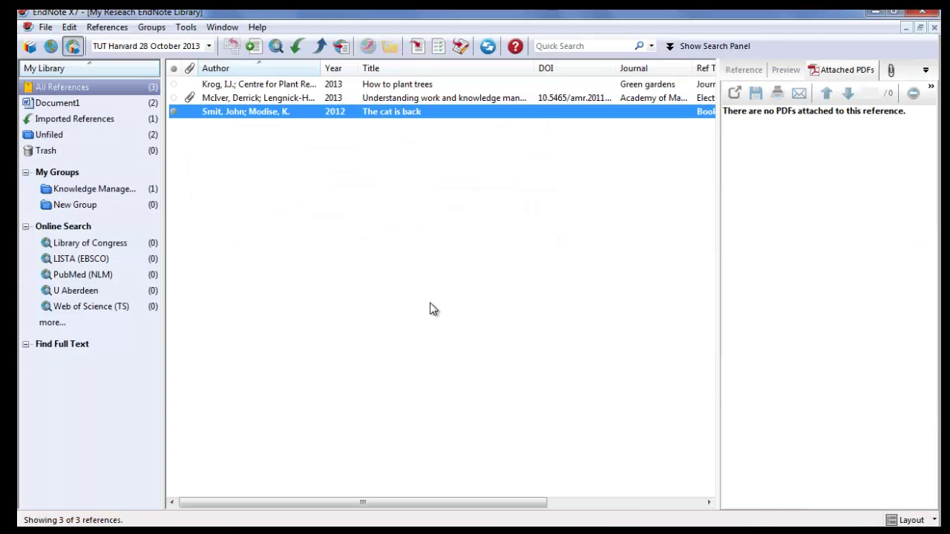
- Return to the Word document and update its citations and bibliography from the EndNote library
left_click(460, 47)
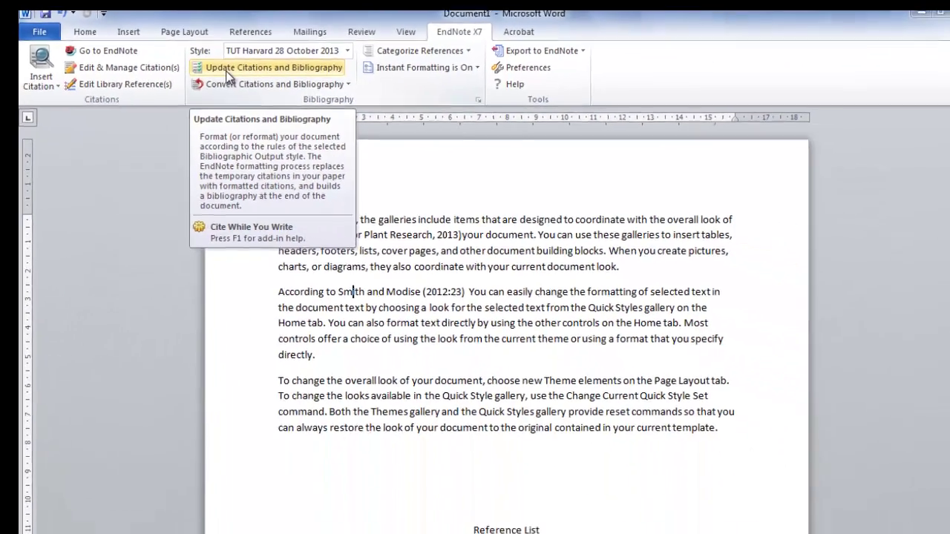
left_click(430, 135)
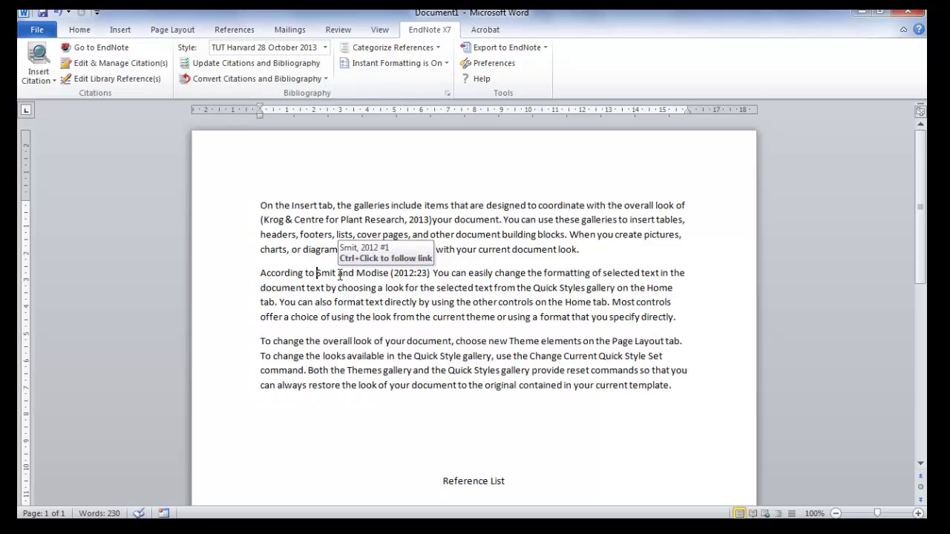
- Check the first author's surname in the second paragraph's citation and in the matching reference list entry
scroll(360, 276, "down", 2)
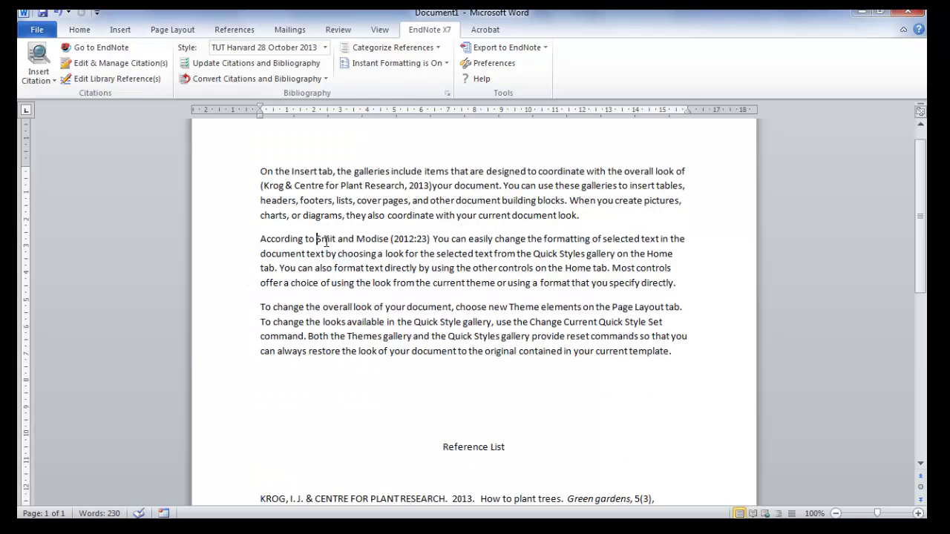
scroll(324, 250, "down", 5)
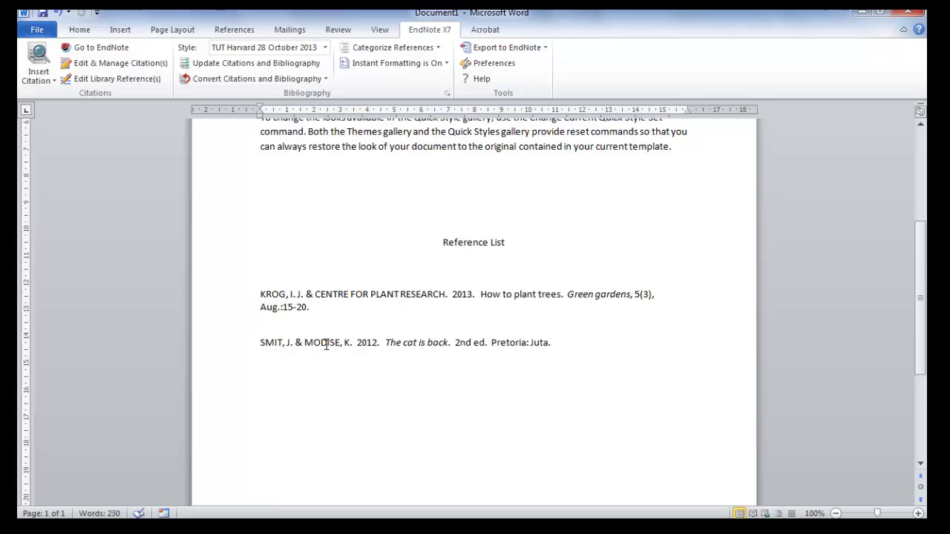
scroll(324, 343, "up", 4)
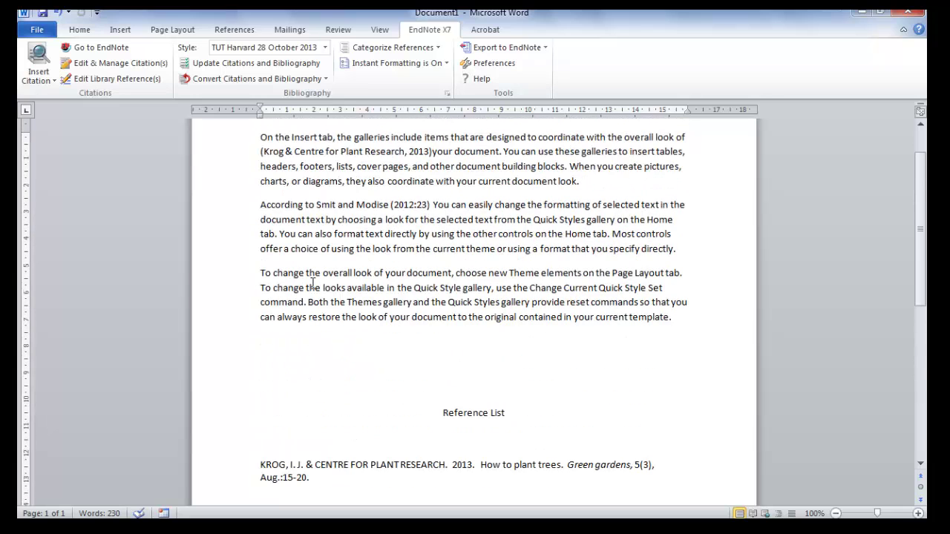
scroll(312, 284, "down", 3)
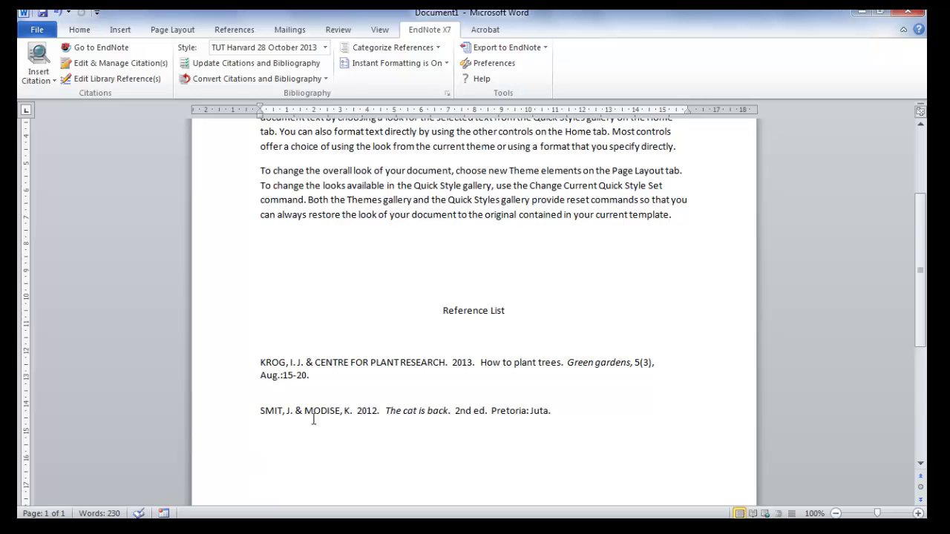
scroll(324, 399, "down", 3)
scroll(325, 398, "up", 3)
scroll(348, 380, "up", 5)
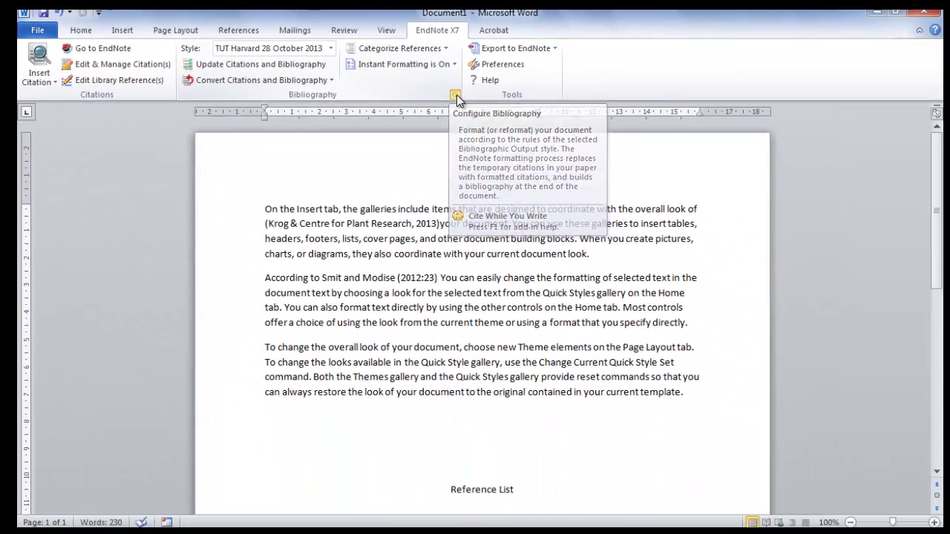
- Change the bibliography title from the EndNote bibliography layout settings to "Bibliography" and apply it to the document
left_click(732, 153)
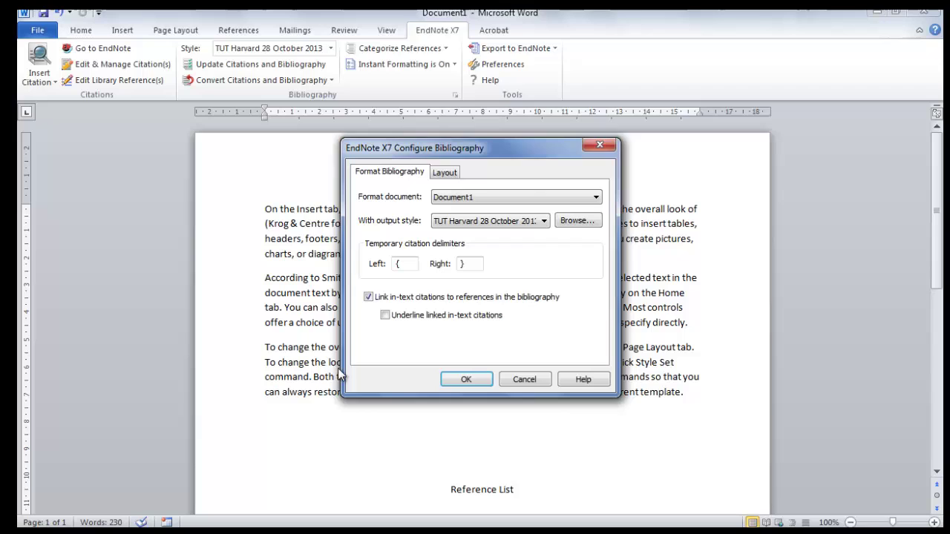
left_click(448, 177)
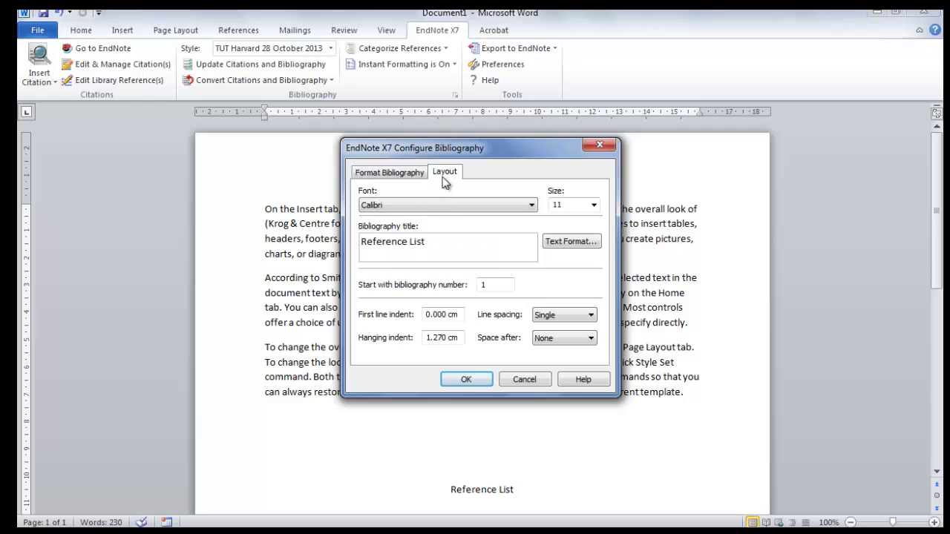
left_click_drag(431, 242, 356, 244)
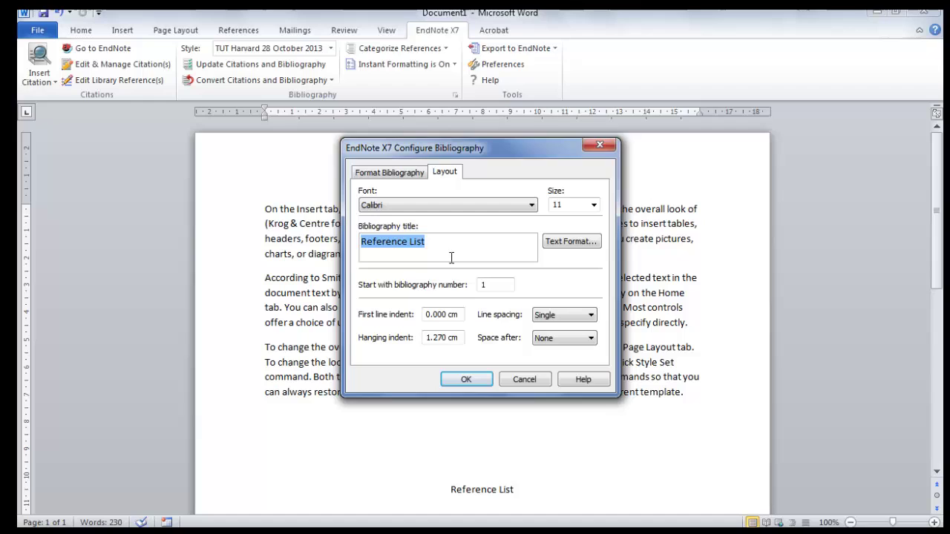
type("Bibliography")
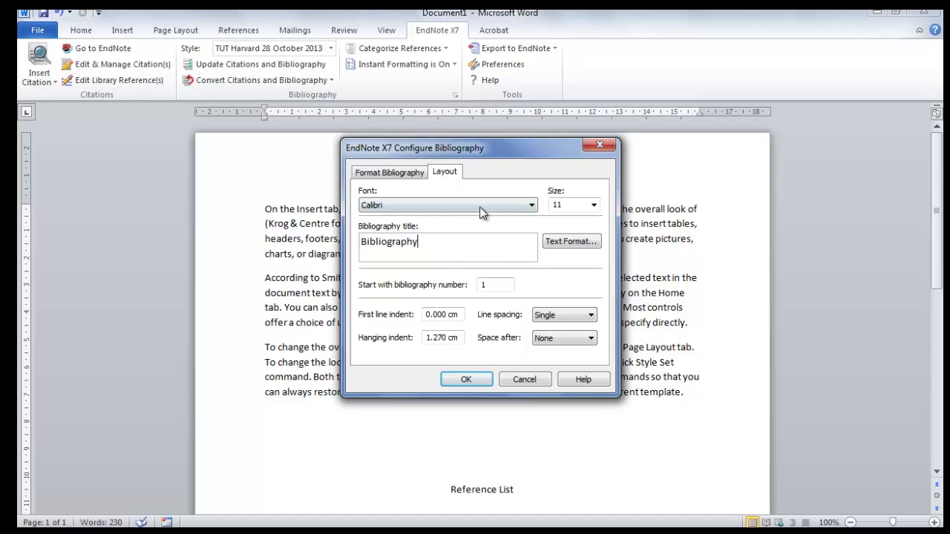
left_click(377, 205)
left_click(569, 204)
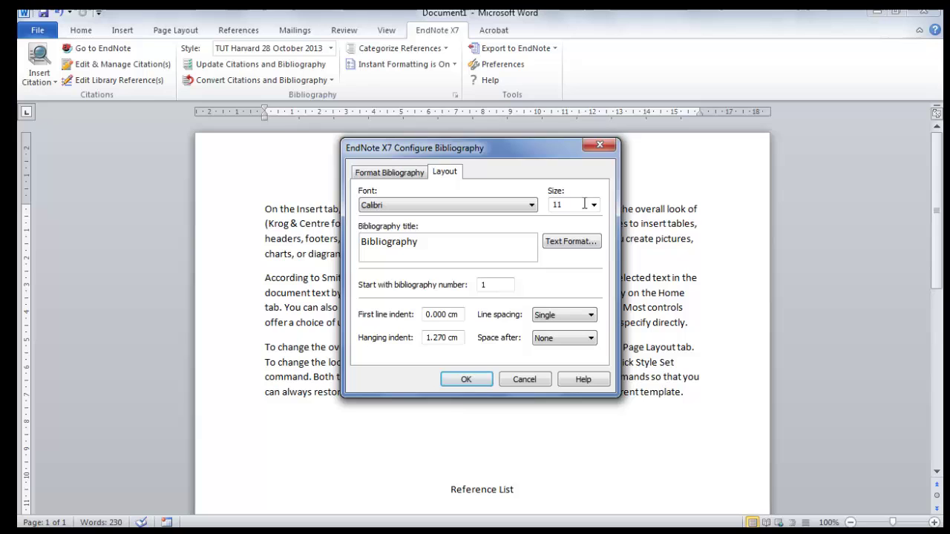
left_click(452, 380)
- Select the "Bibliography" heading above the reference entries with Word's text formatting options available
left_click_drag(455, 350, 520, 351)
scroll(611, 443, "down", 2)
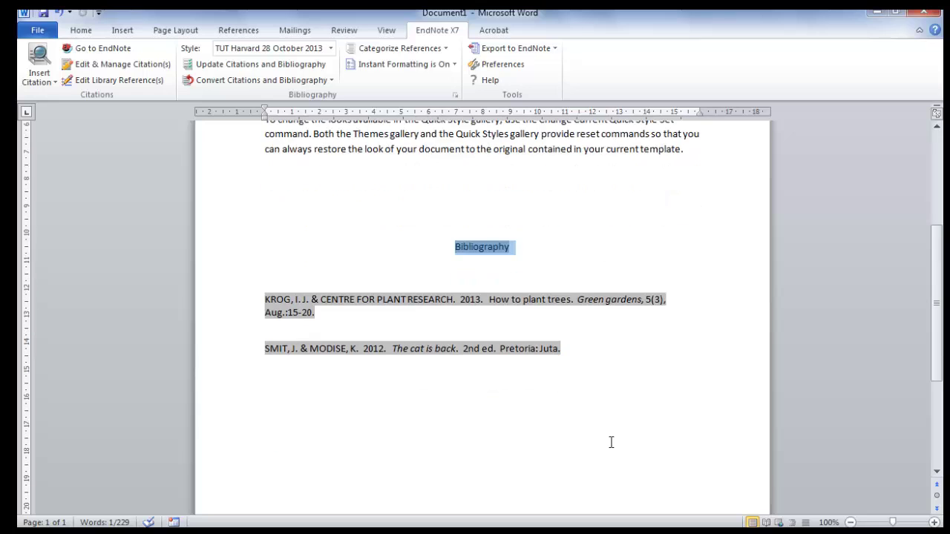
left_click(547, 260)
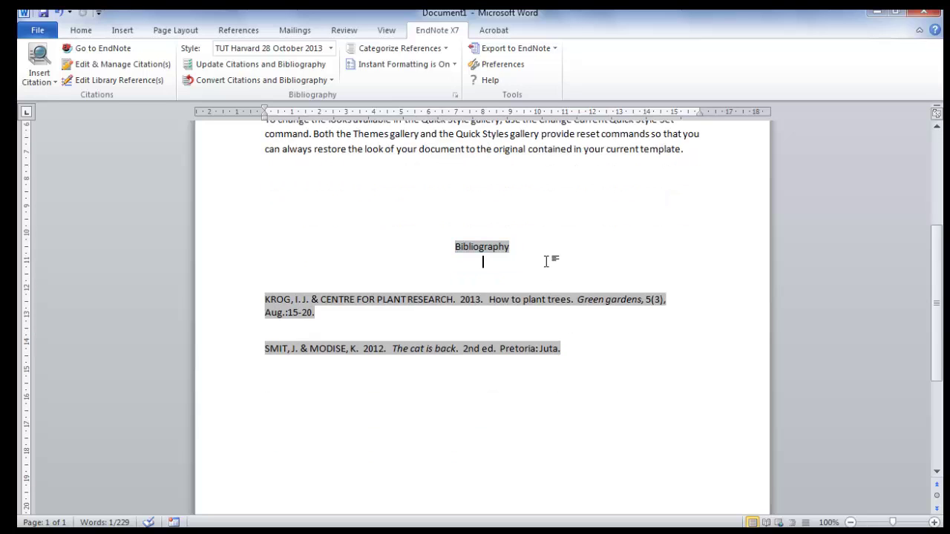
left_click(77, 30)
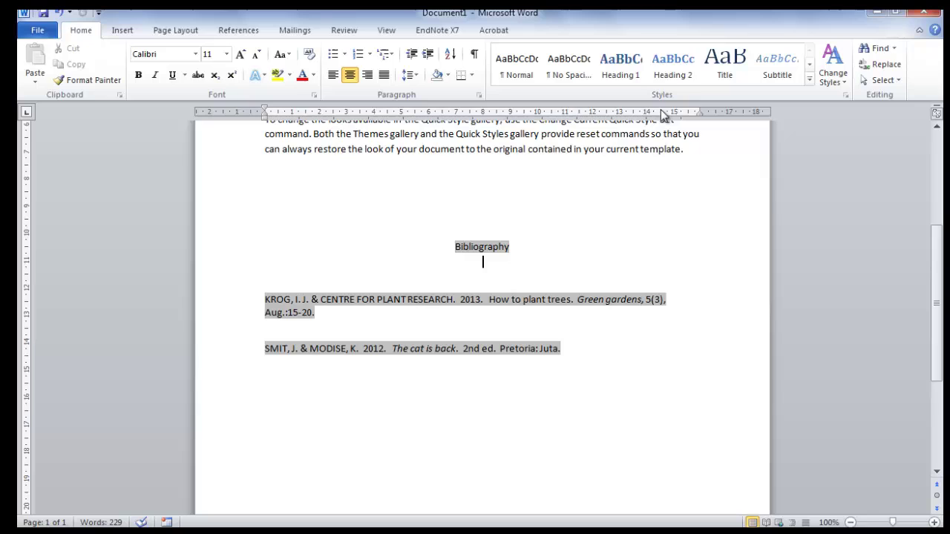
left_click(513, 247)
left_click_drag(453, 248, 539, 248)
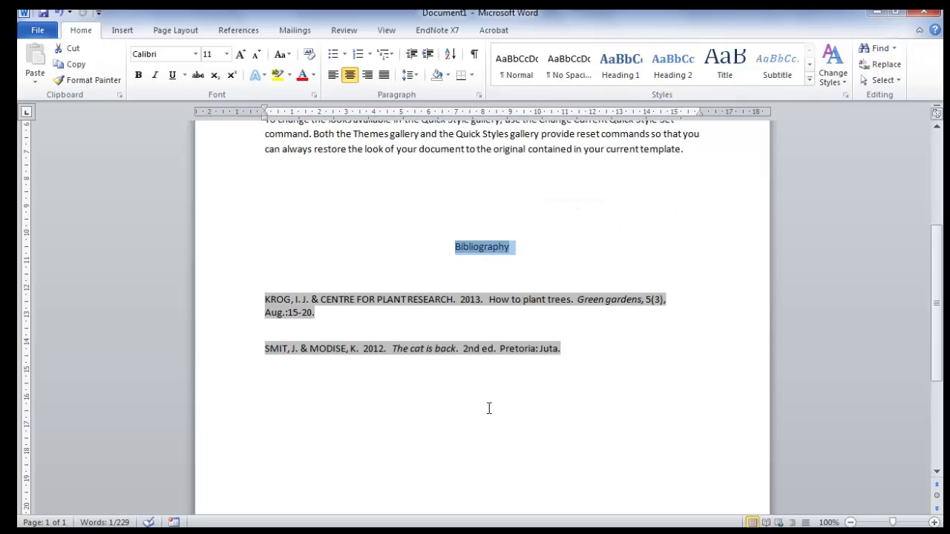